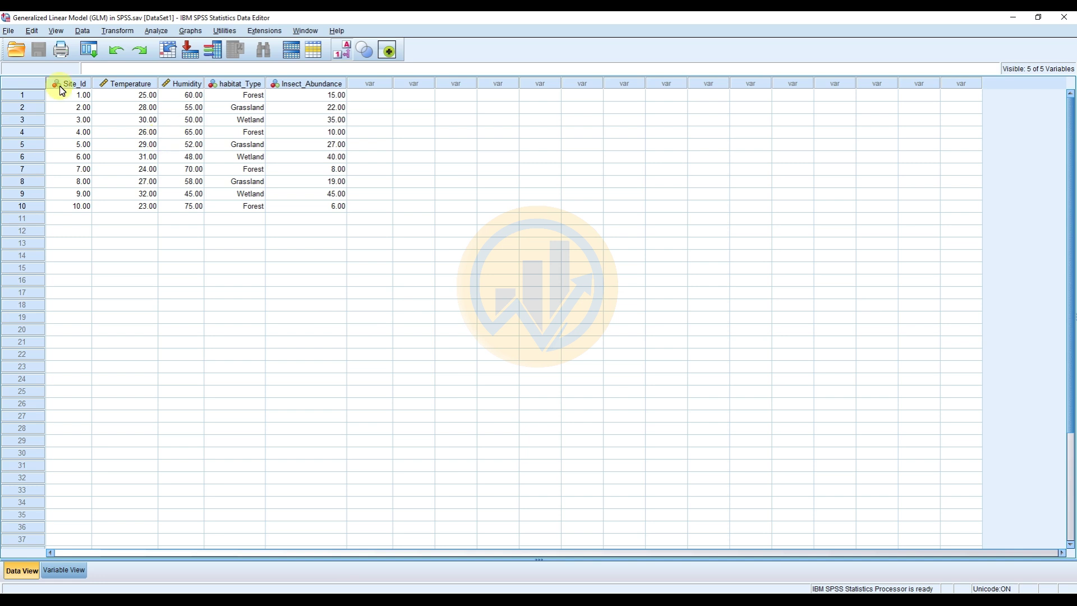
Review the Site_Id, Temperature, Humidity, habitat_Type and Insect_Abundance definitions in Variable View
click(63, 572)
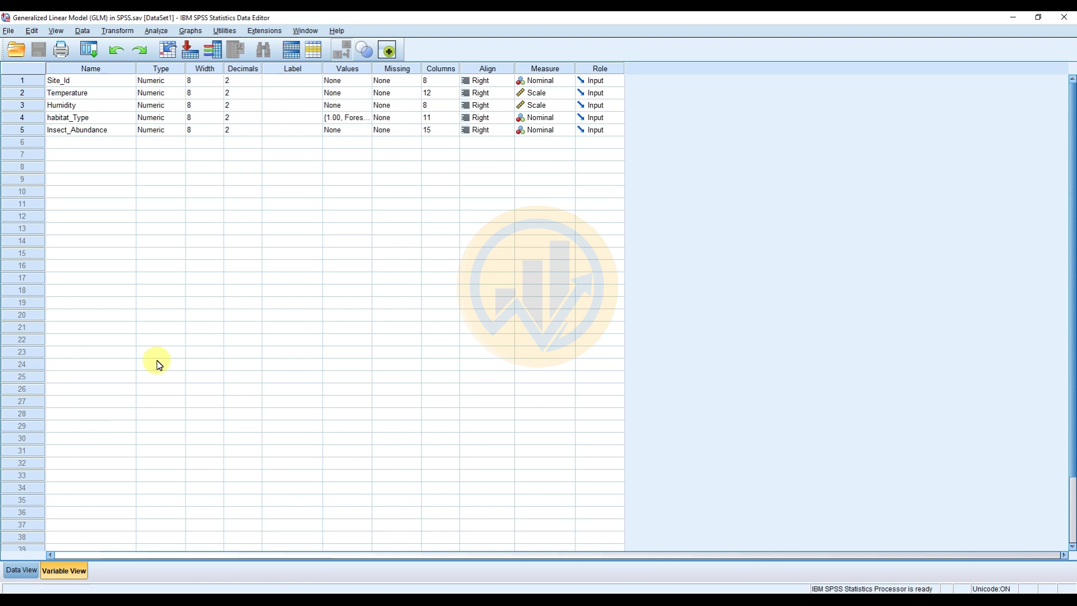
click(59, 83)
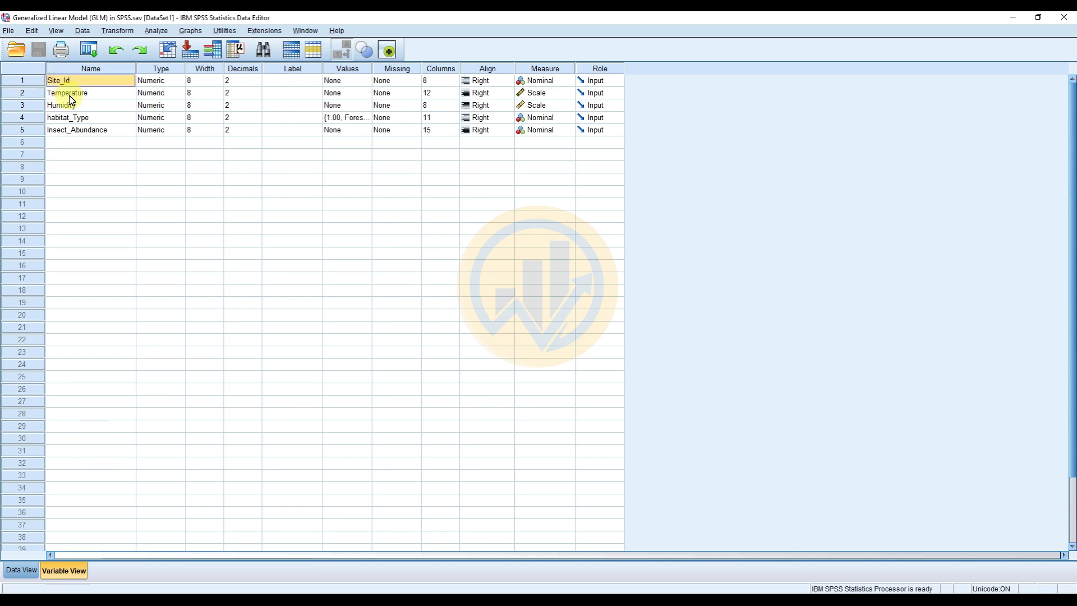
click(70, 96)
click(75, 107)
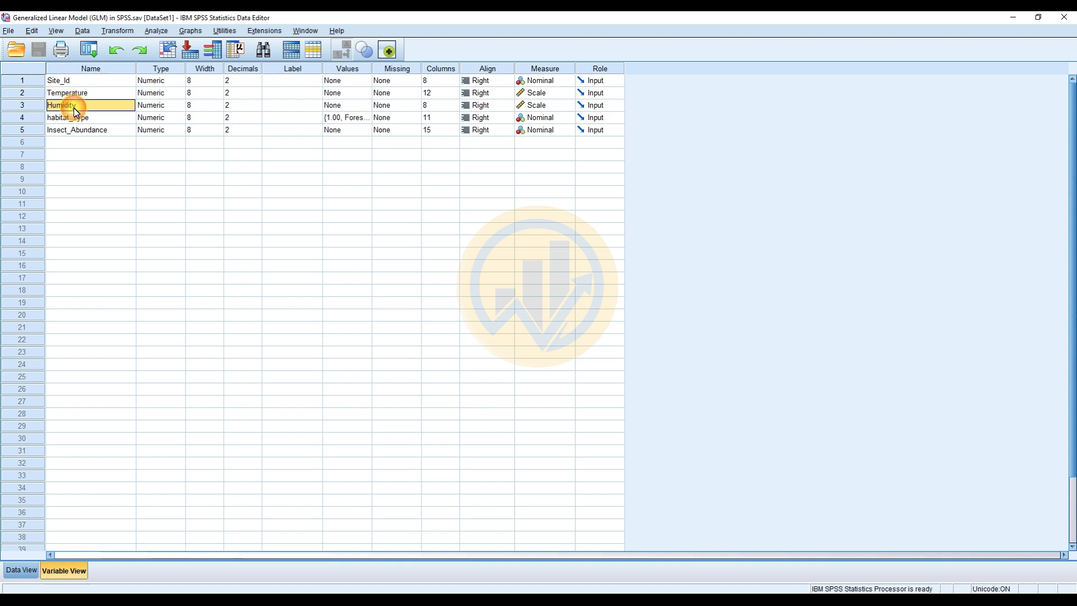
click(78, 121)
click(79, 135)
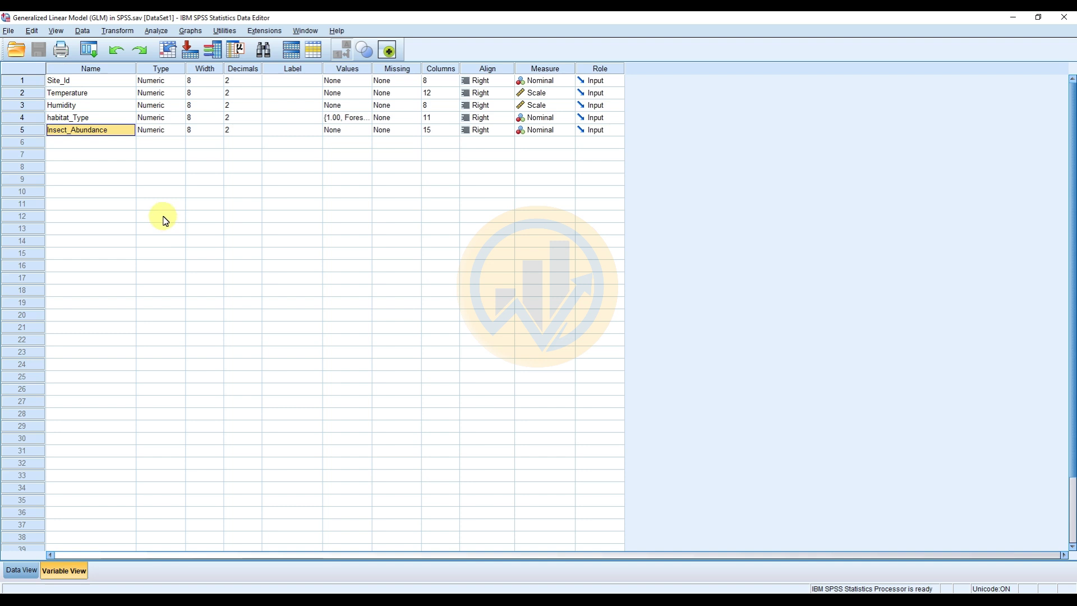
click(18, 574)
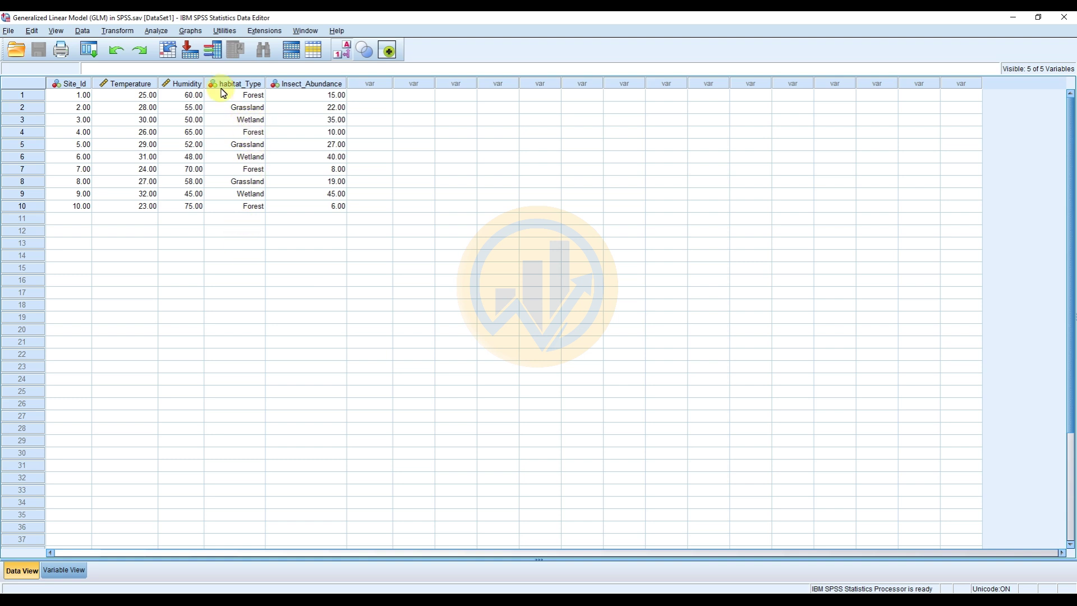
Bring up the Value Labels dialog for habitat_Type from its Values cell
click(66, 568)
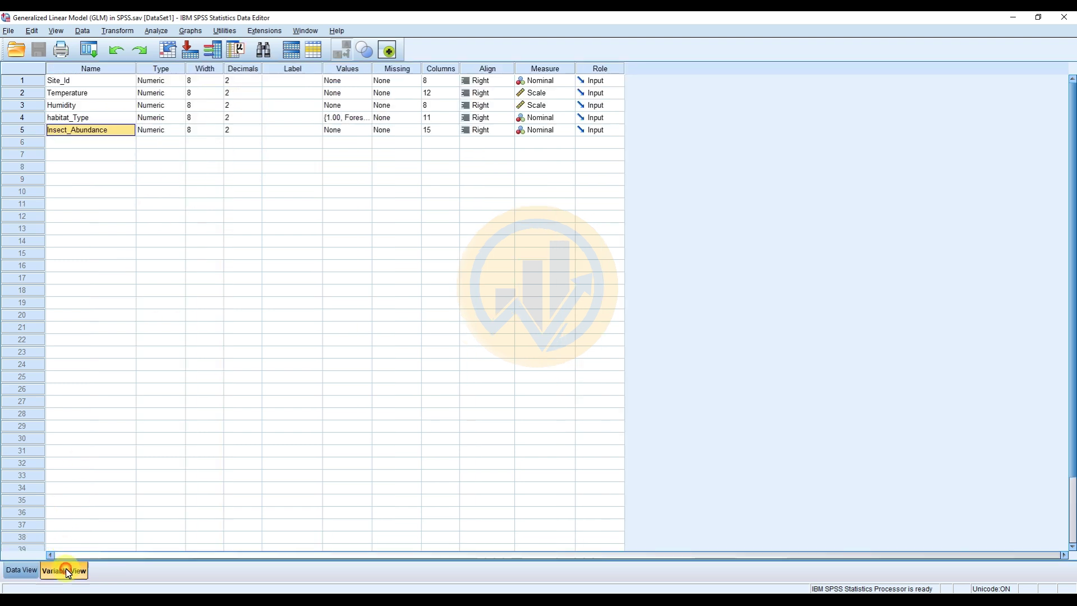
click(86, 121)
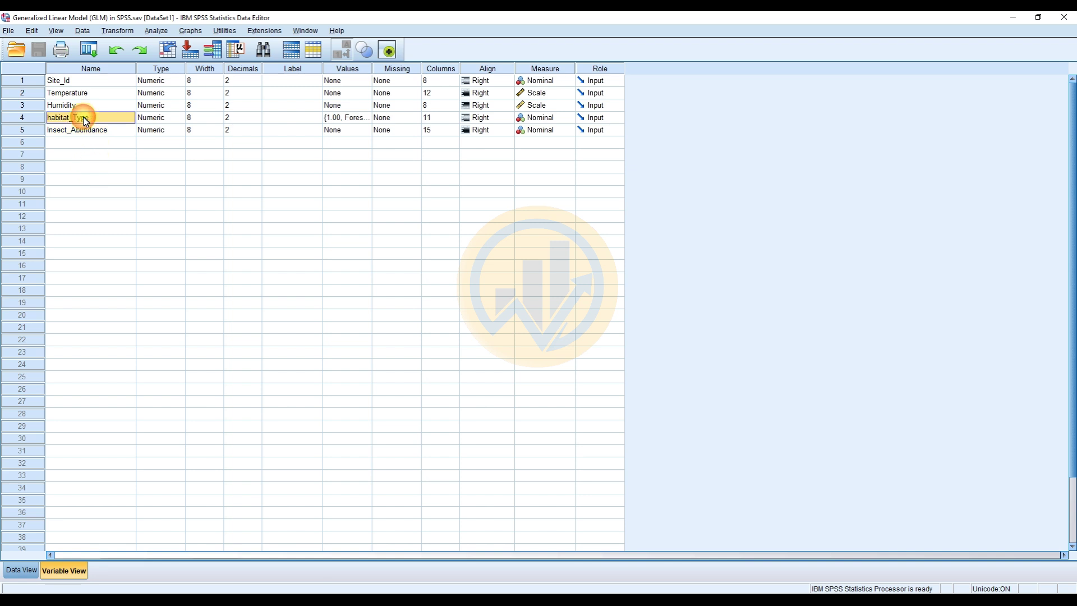
click(337, 117)
click(366, 119)
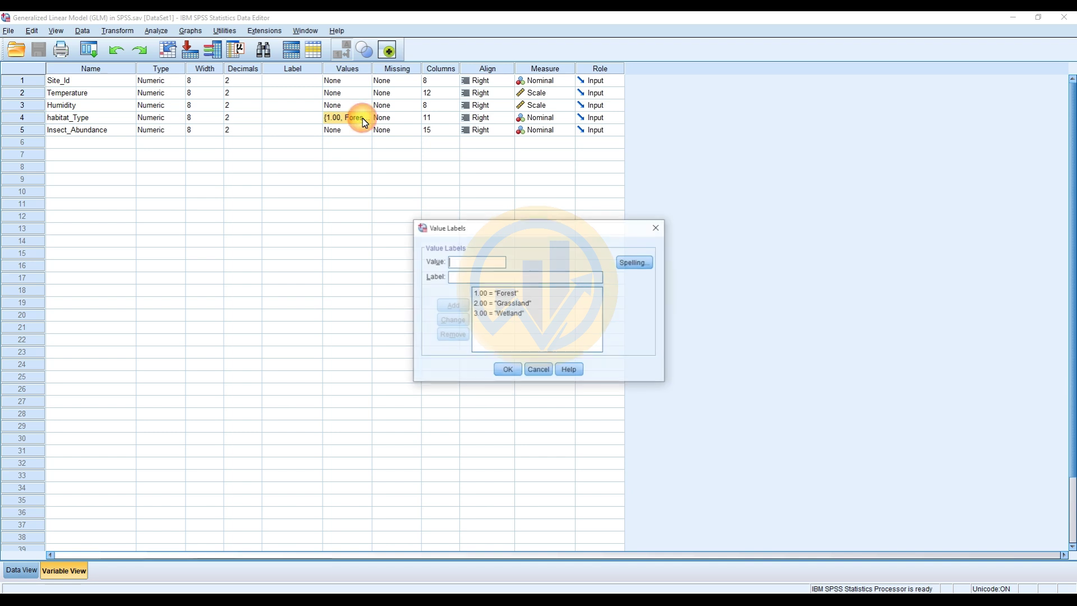
Check habitat_Type's labels 1.00 Forest, 2.00 Grassland, 3.00 Wetland, then close and return to Data View
drag(470, 228, 344, 229)
click(350, 244)
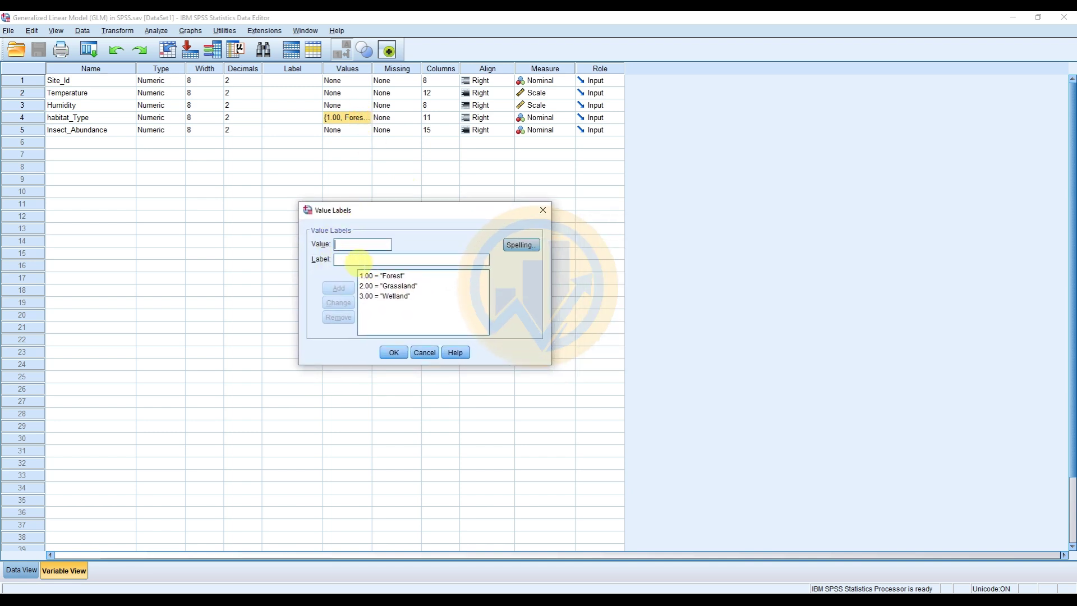
click(384, 276)
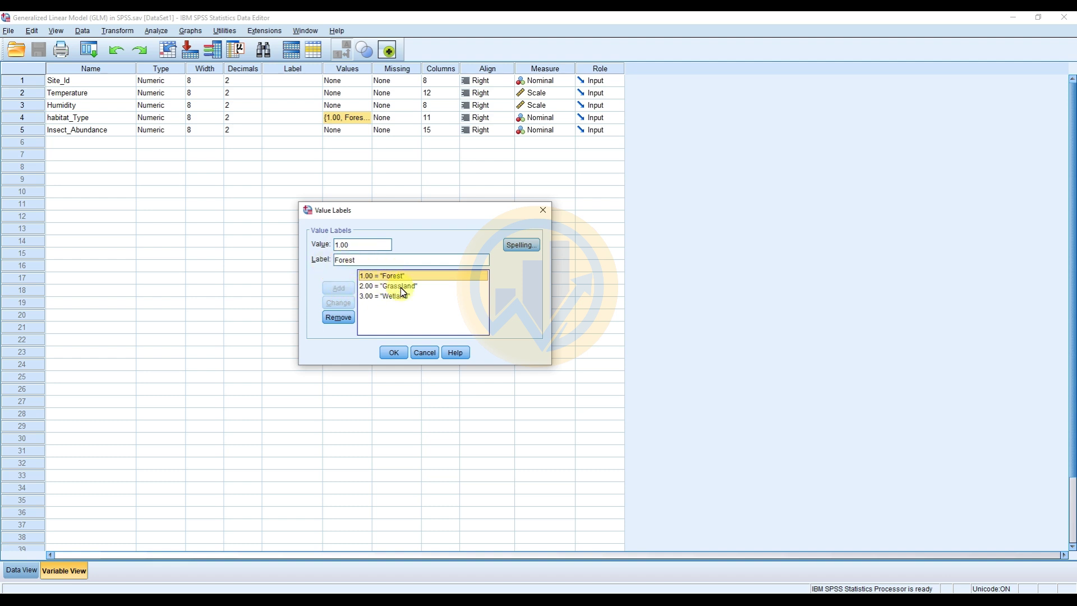
click(394, 355)
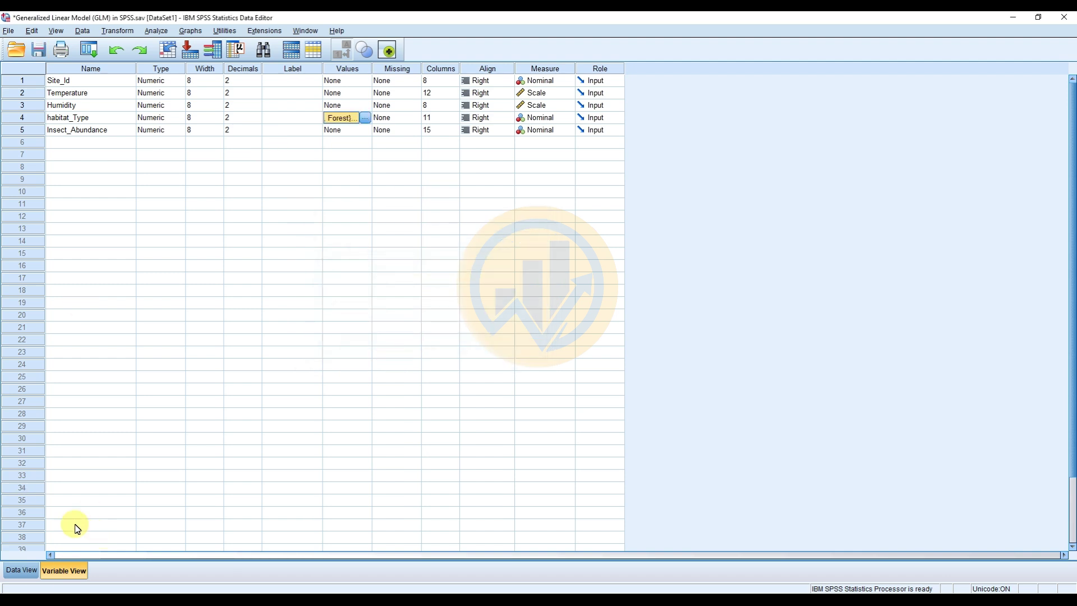
click(21, 570)
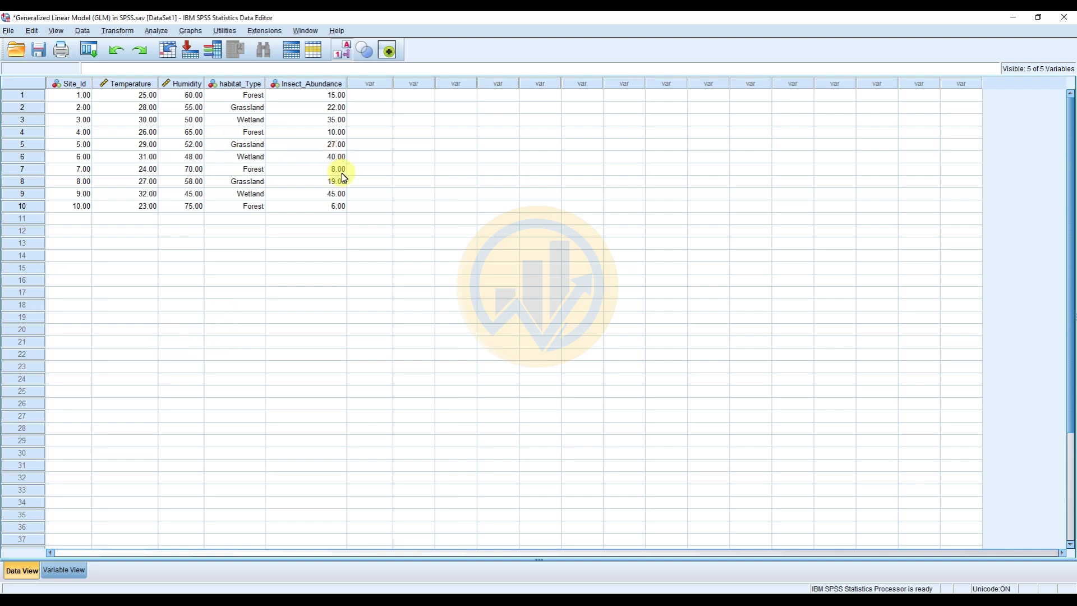
Start a Generalized Linear Models analysis with the Poisson loglinear model type
click(156, 31)
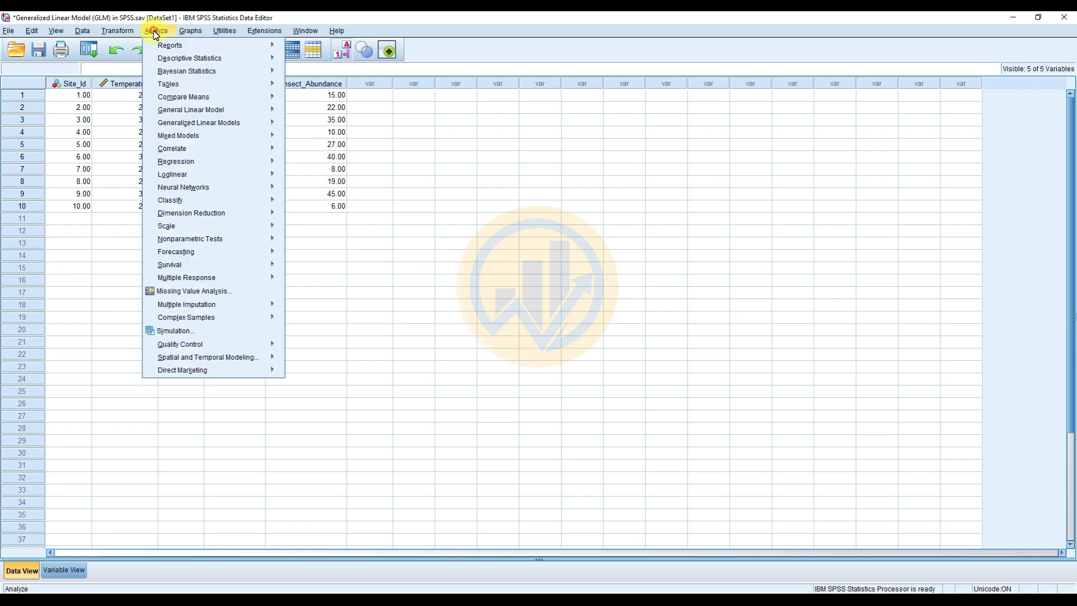
mouse_move(174, 126)
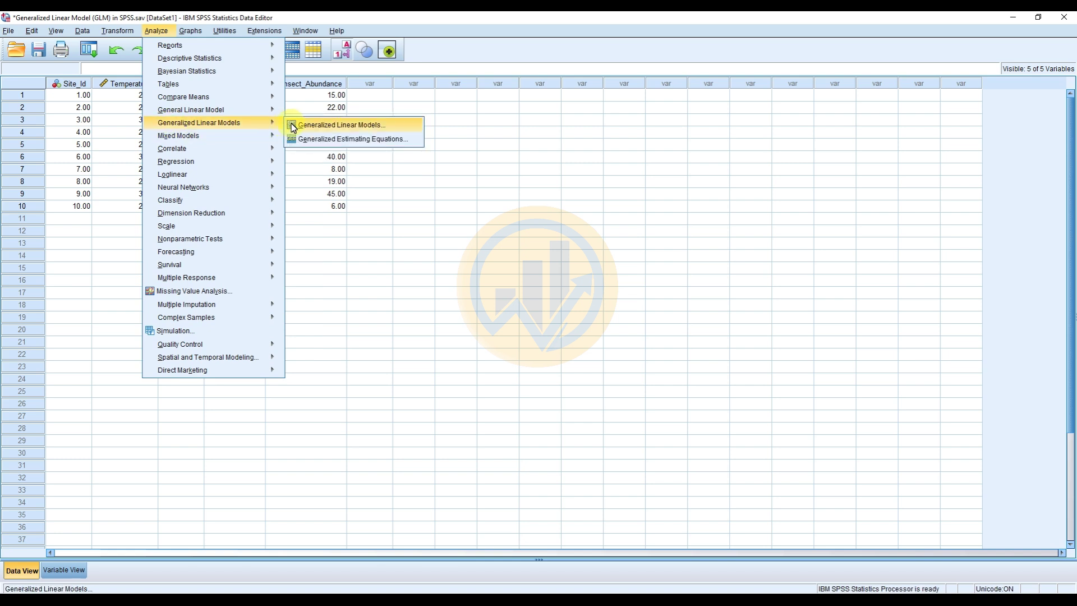
click(349, 132)
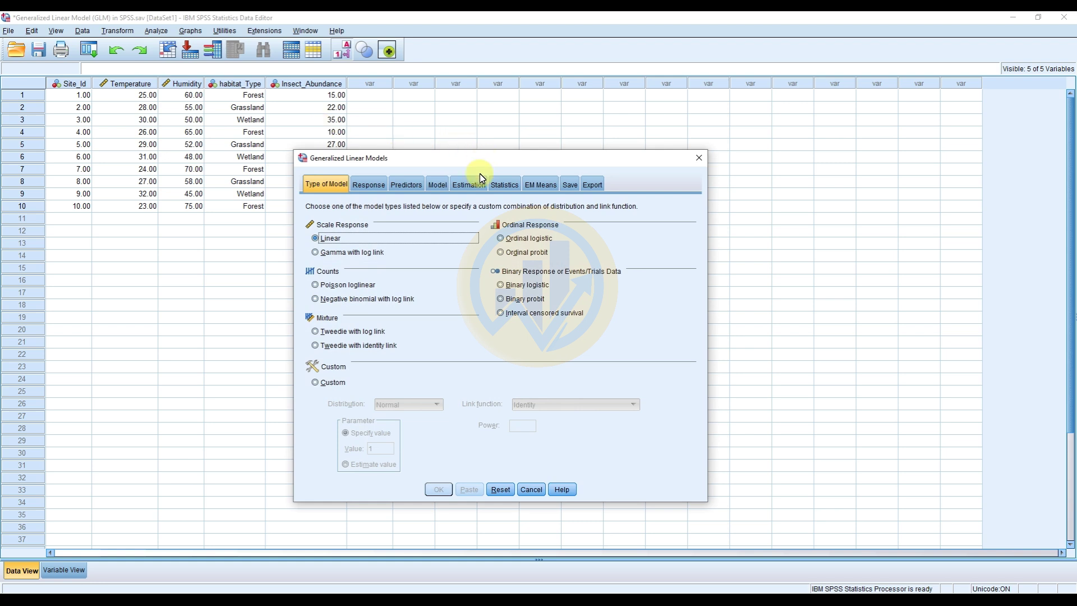
drag(443, 167, 420, 159)
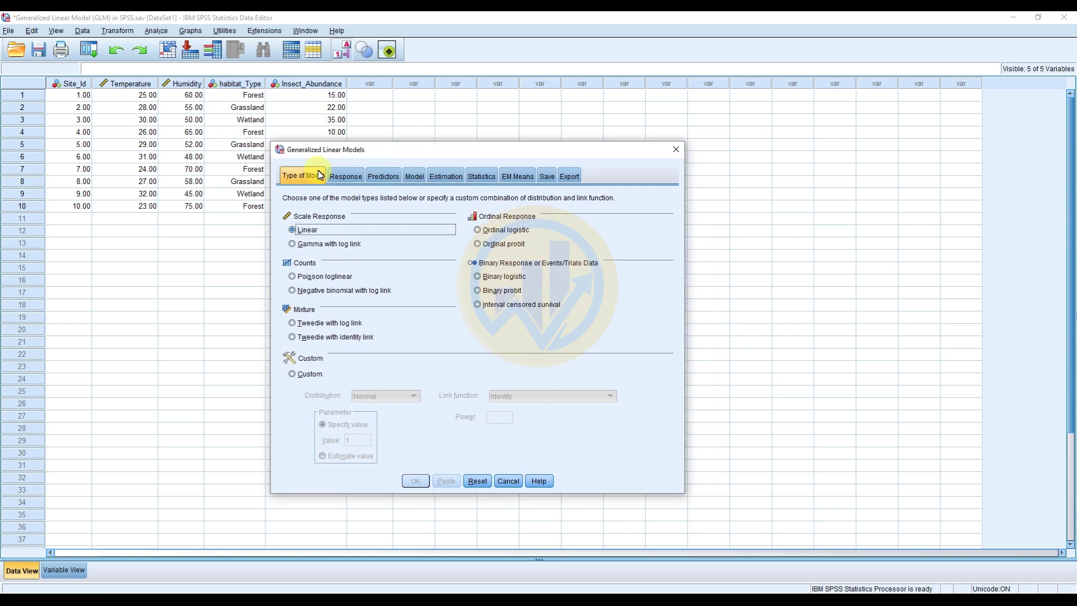
click(293, 278)
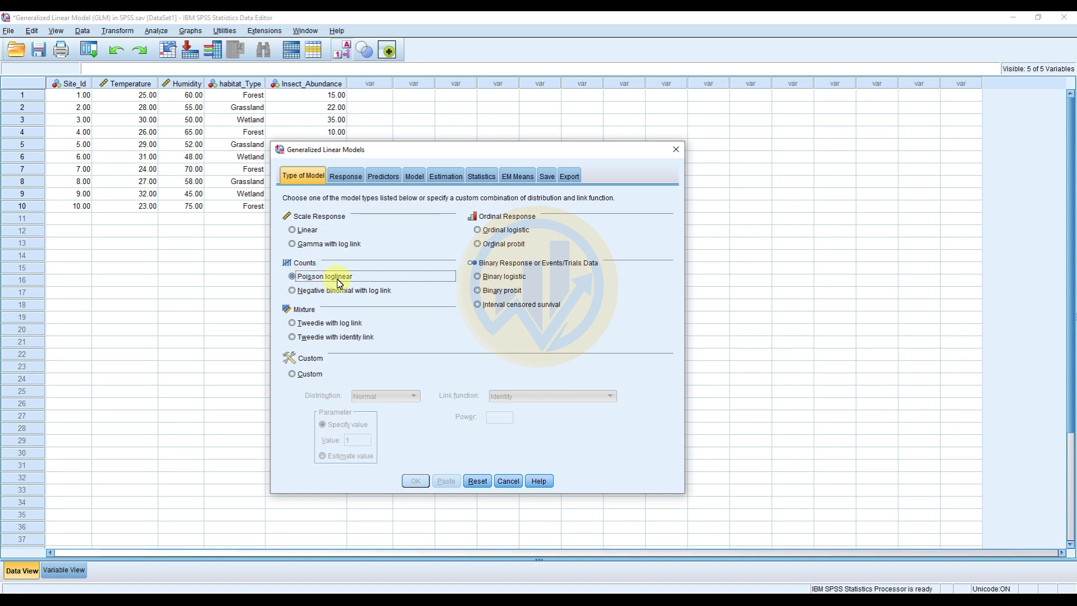
click(344, 177)
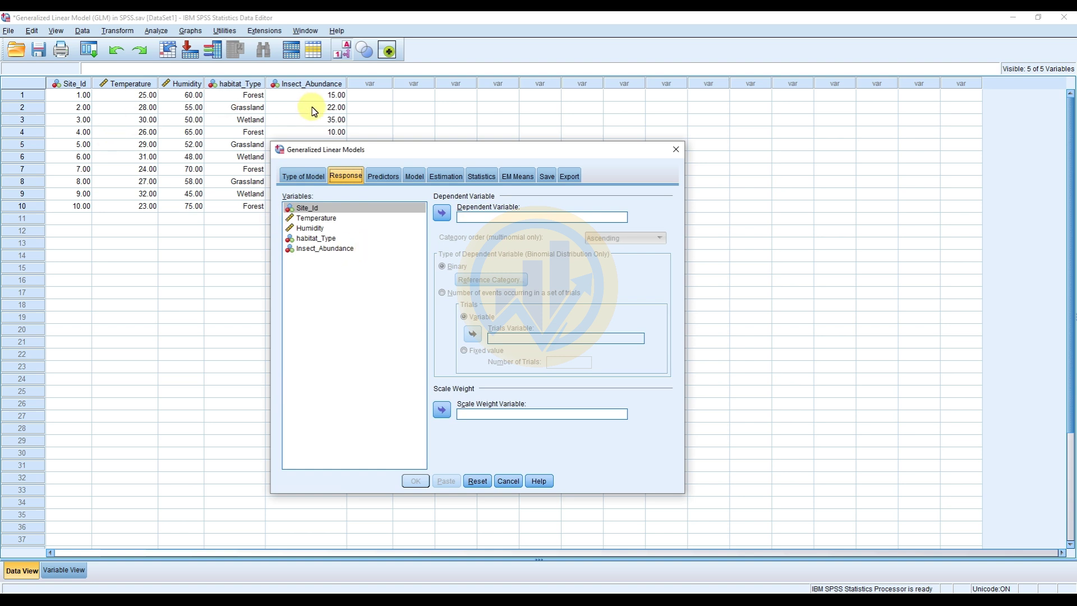
Set Insect_Abundance as the dependent variable
click(320, 250)
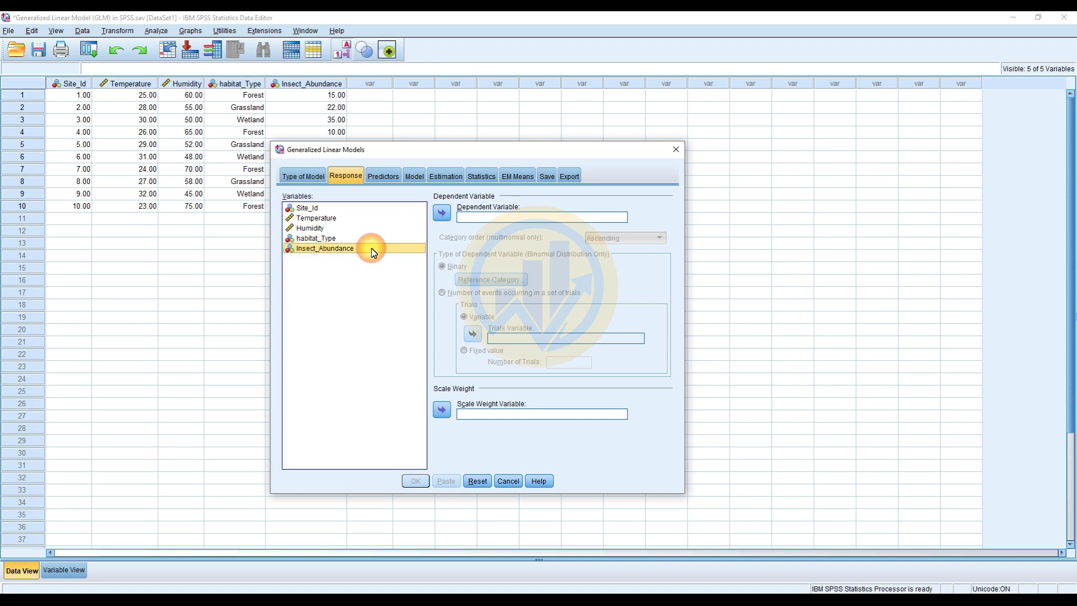
click(442, 213)
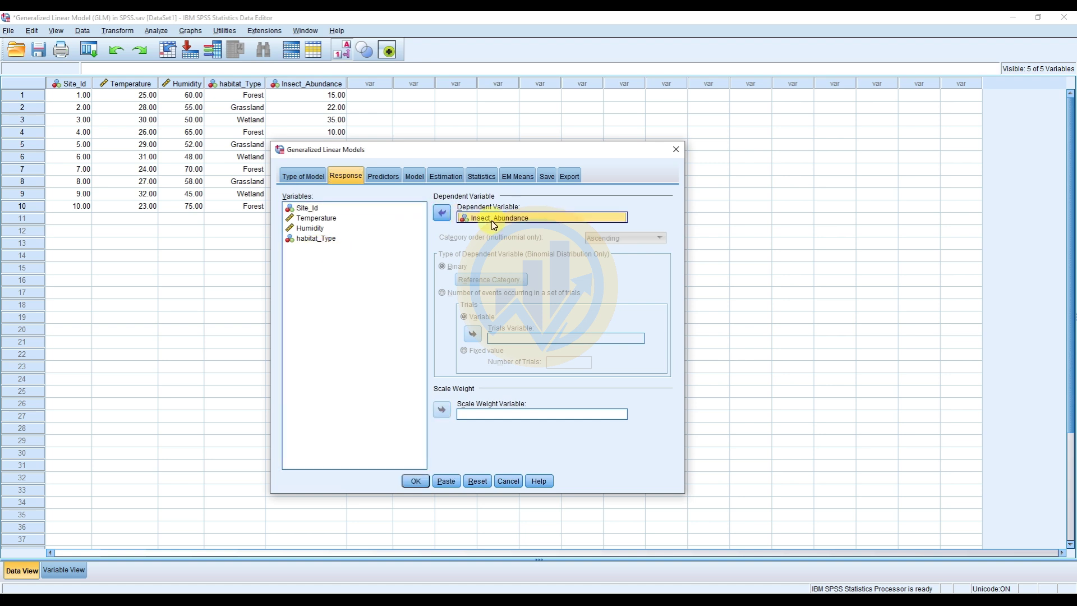
click(381, 176)
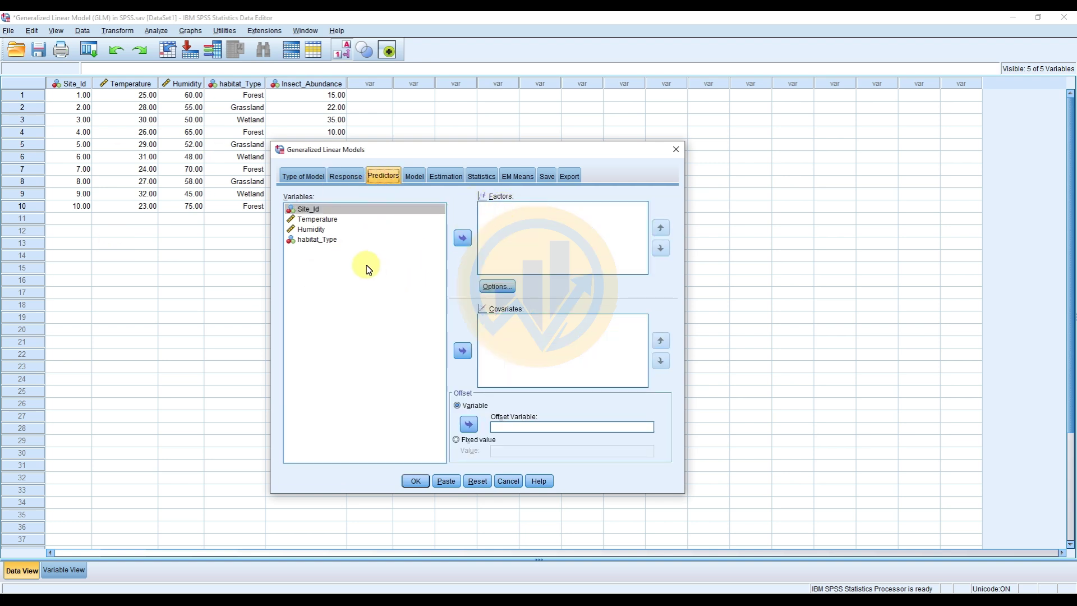
Add habitat_Type as a factor, and Temperature and Humidity as covariates
click(322, 241)
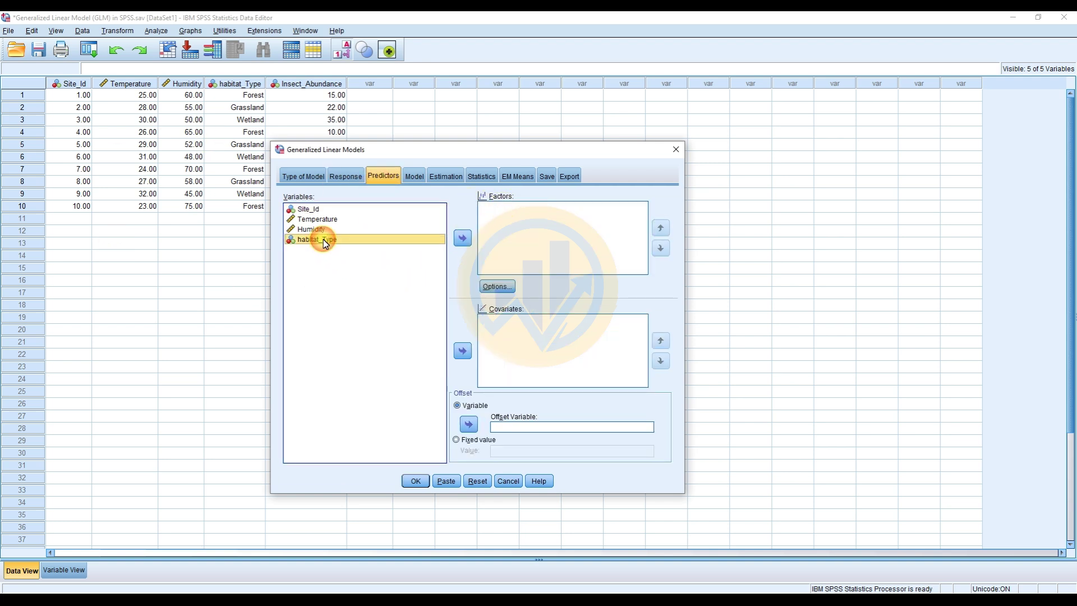
click(461, 243)
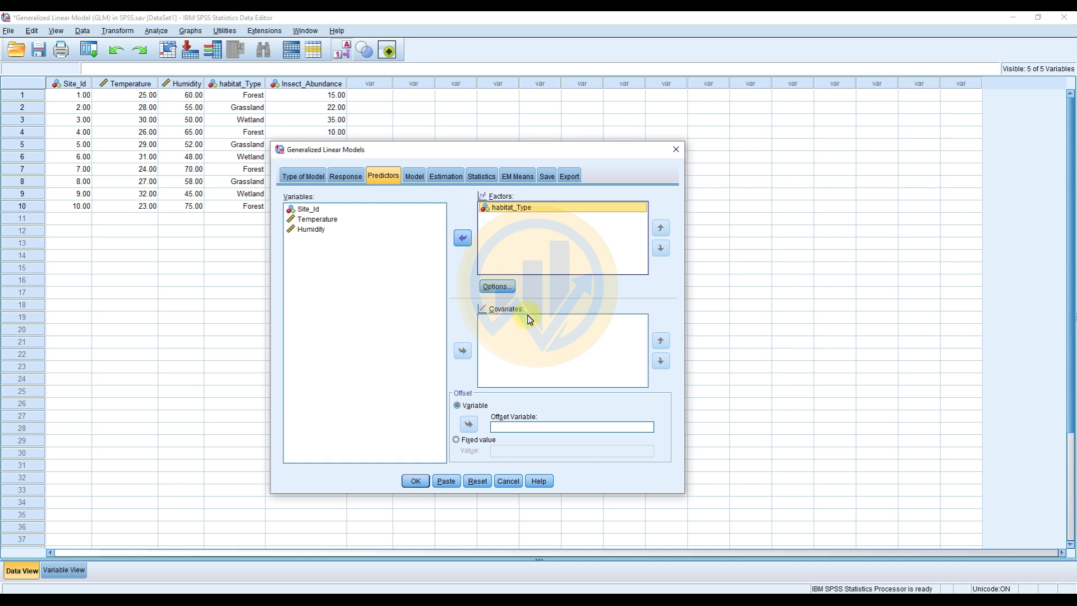
click(323, 220)
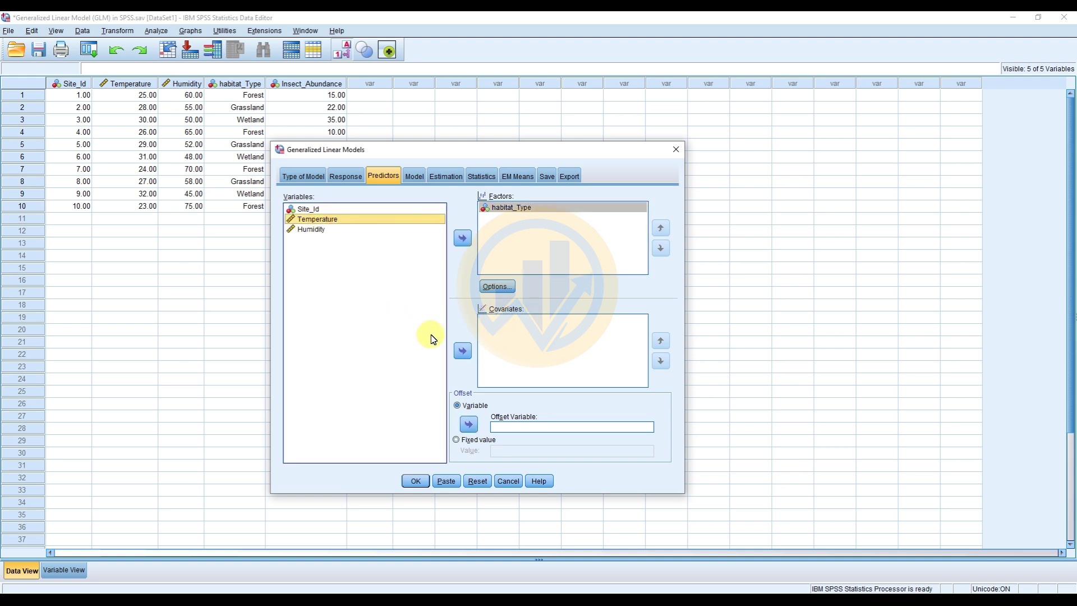
click(463, 348)
click(314, 221)
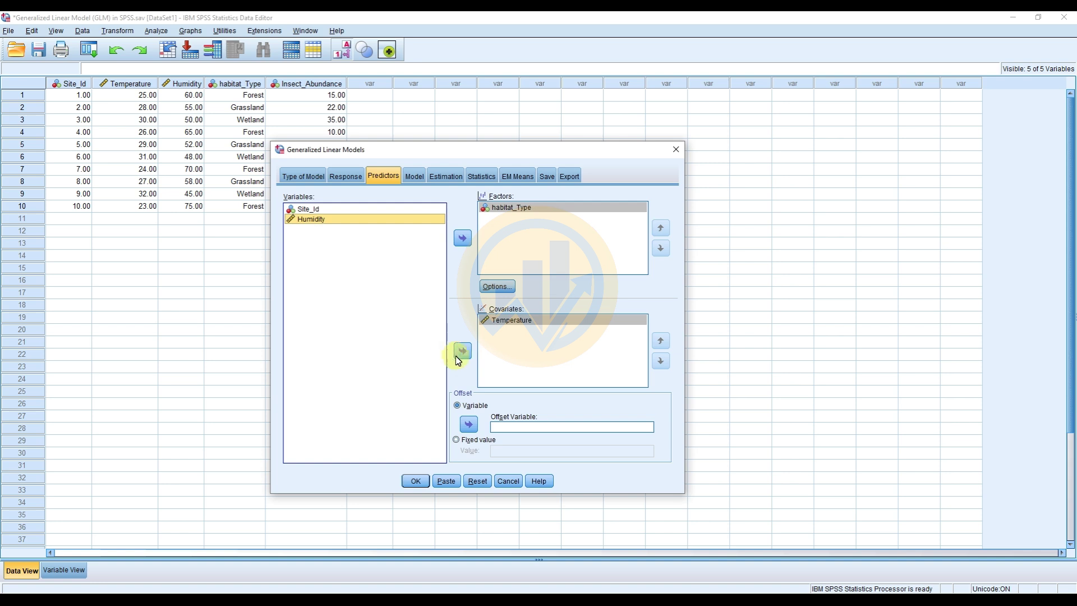
click(463, 351)
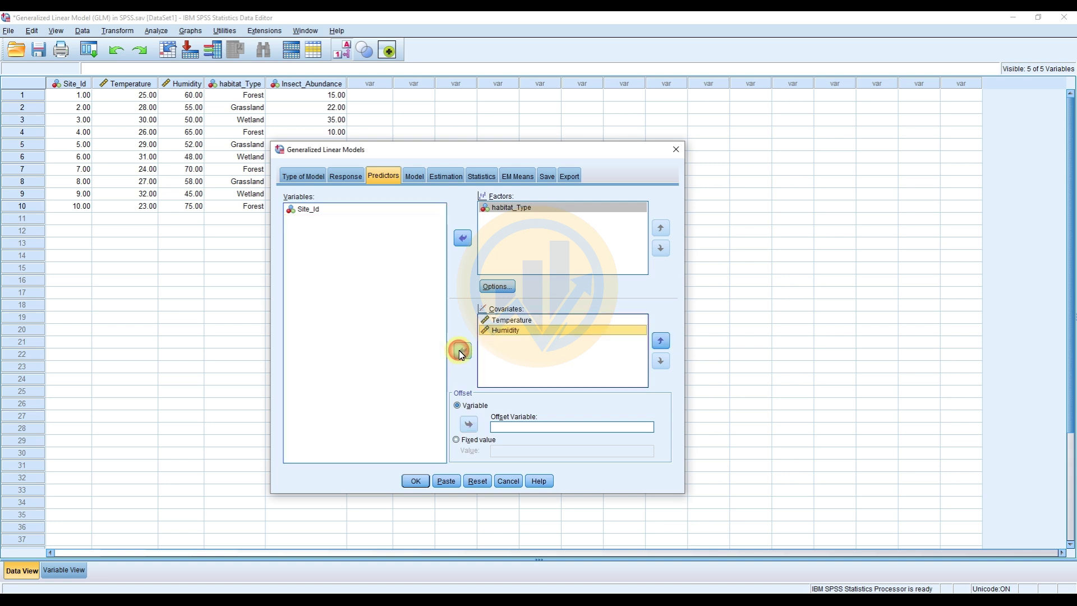
click(414, 177)
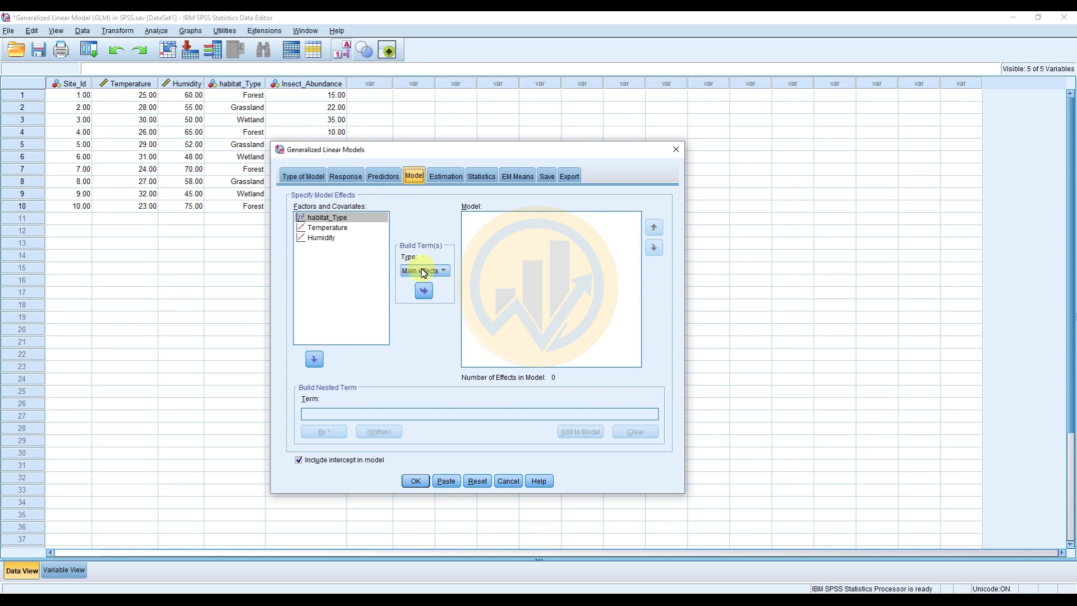
Add habitat_Type, Temperature and Humidity to the model as main effects
click(325, 218)
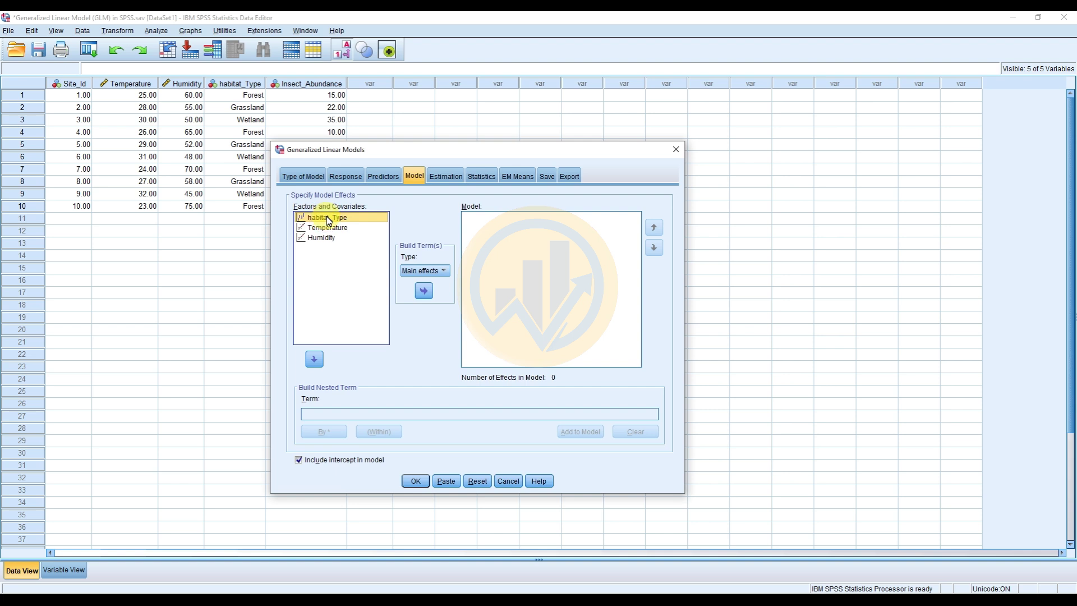
click(423, 291)
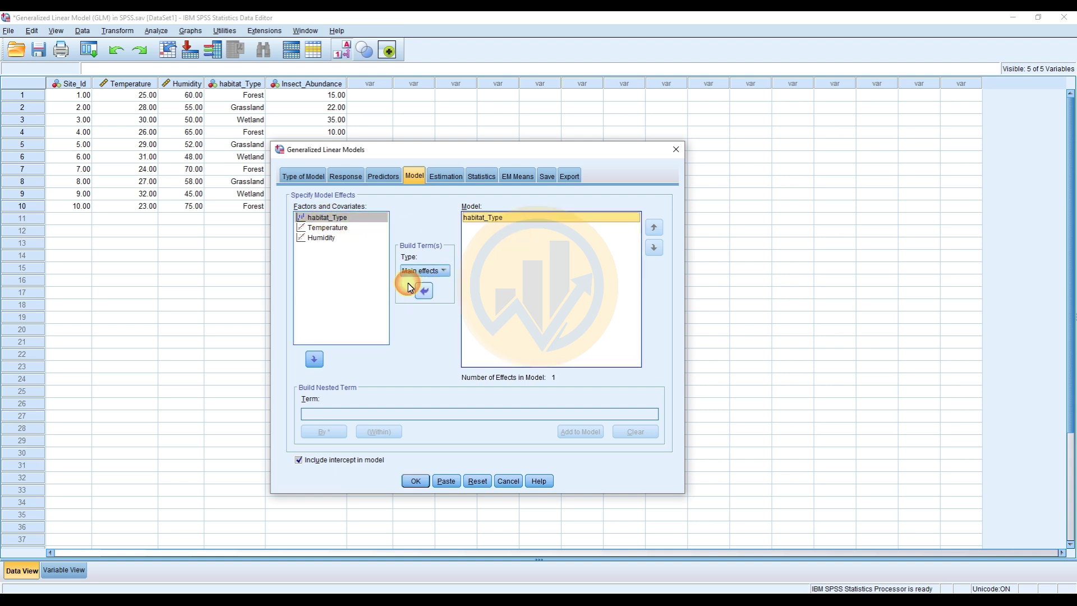
click(326, 228)
click(429, 299)
click(319, 237)
click(422, 291)
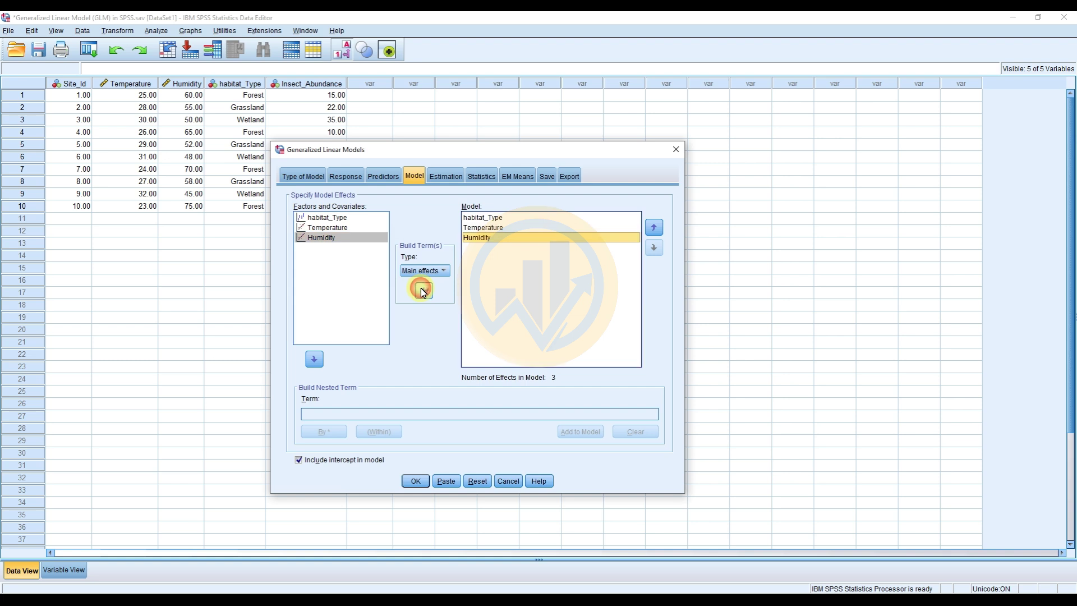
click(452, 177)
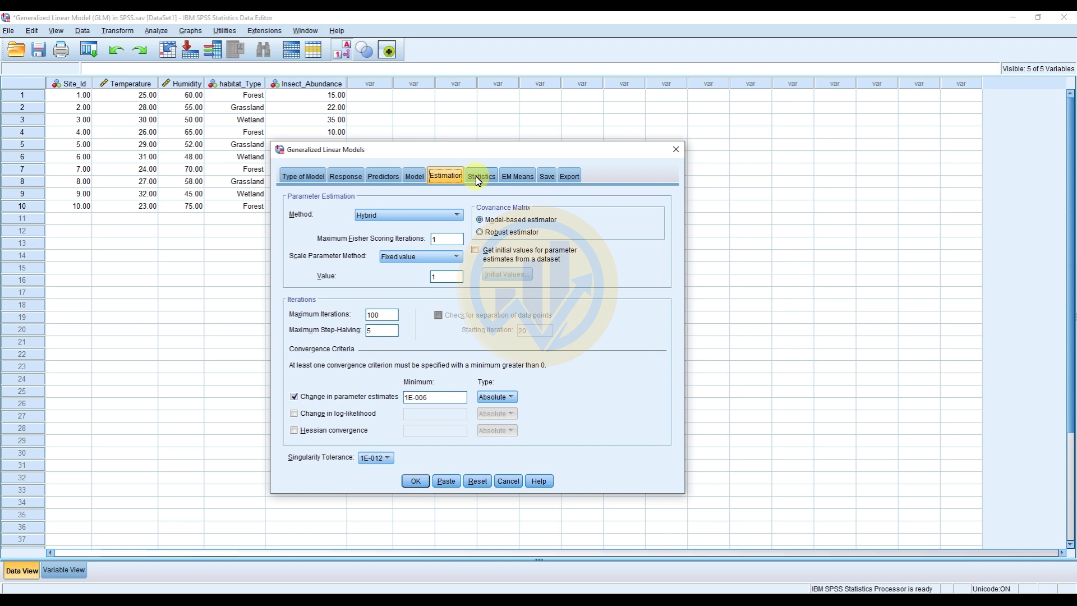
Tick 'Include exponential parameter estimates' on the Statistics tab
click(478, 177)
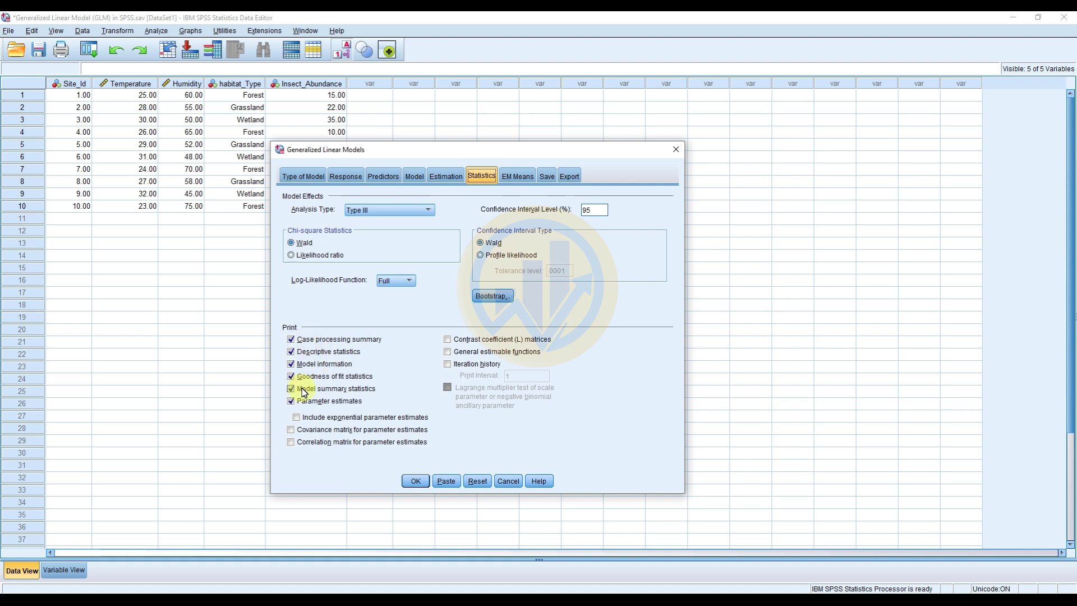
click(297, 418)
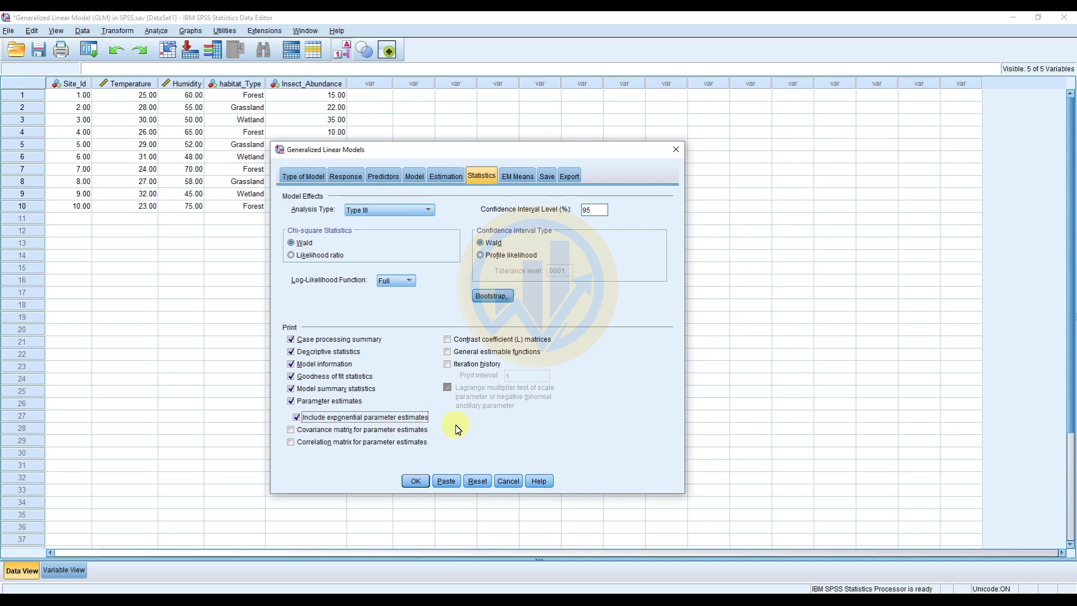
Run the model and inspect the Model Information and Case Processing Summary tables in the Viewer
click(416, 481)
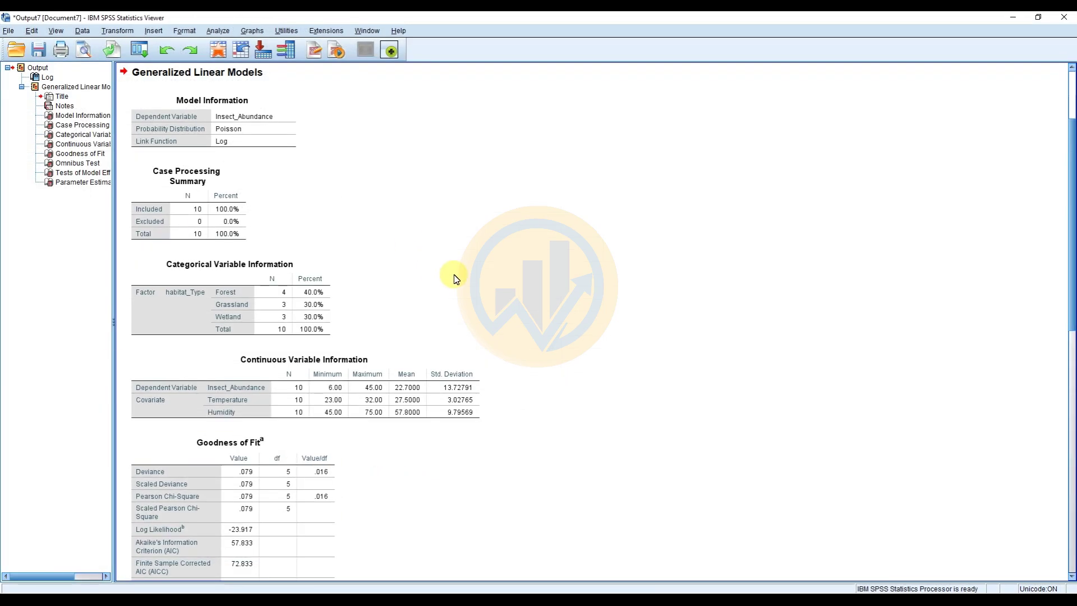
scroll(455, 278, up, 3)
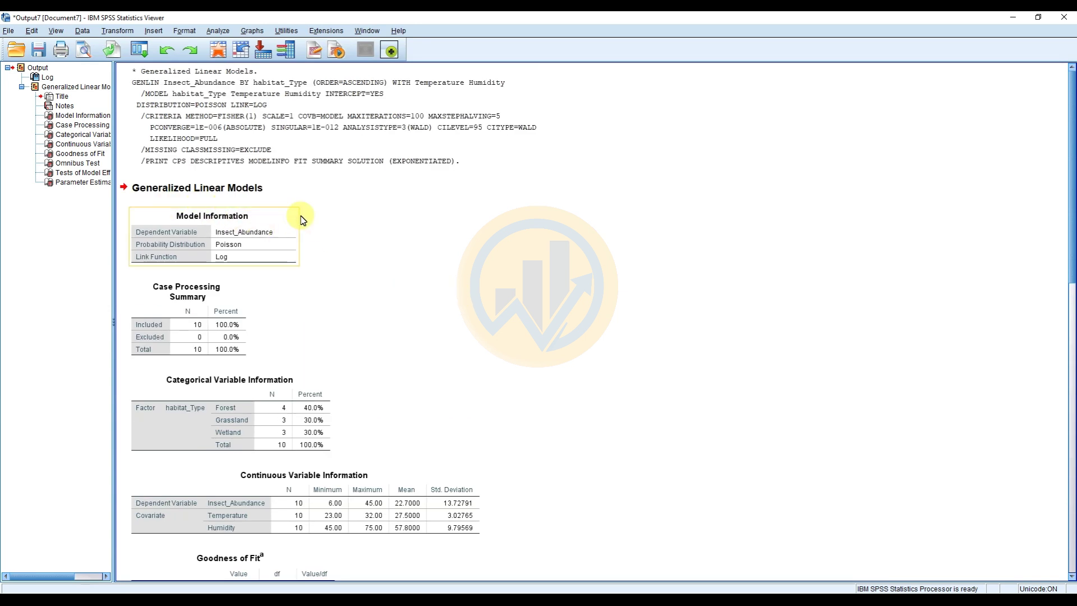
click(245, 258)
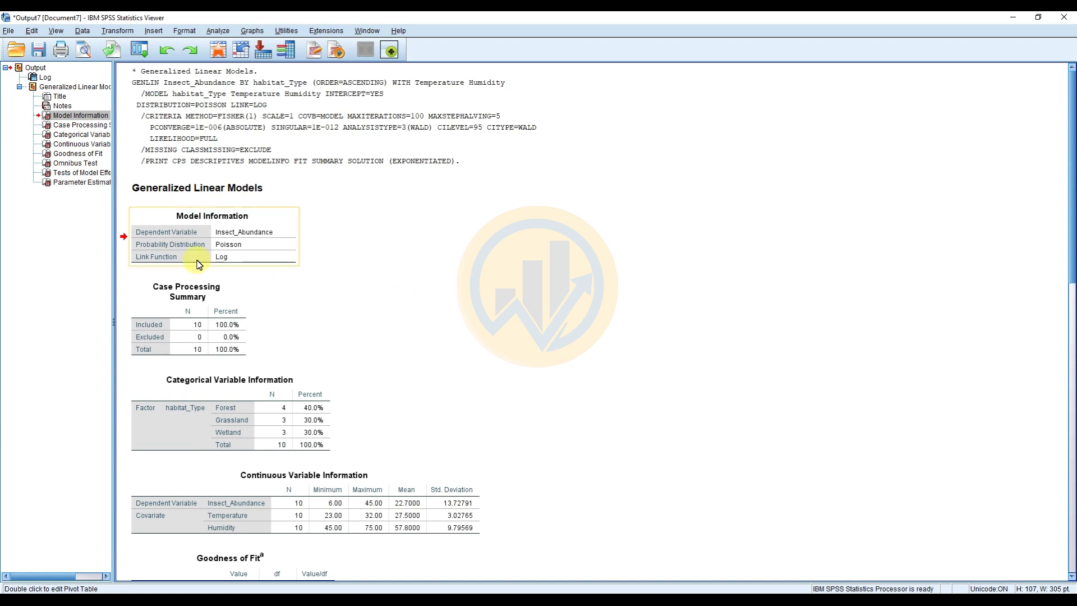
click(308, 260)
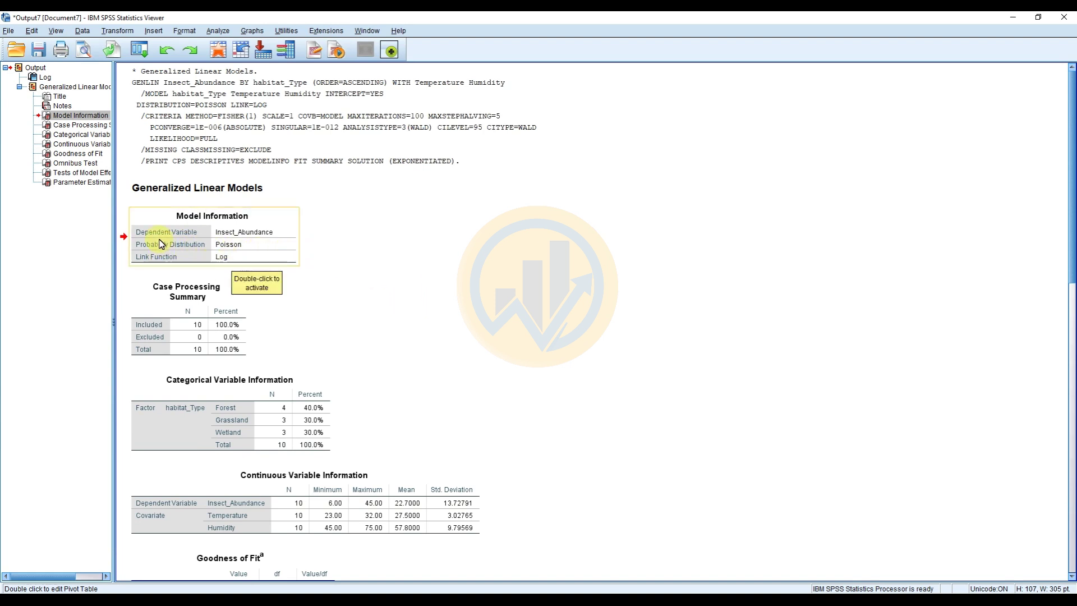
click(250, 250)
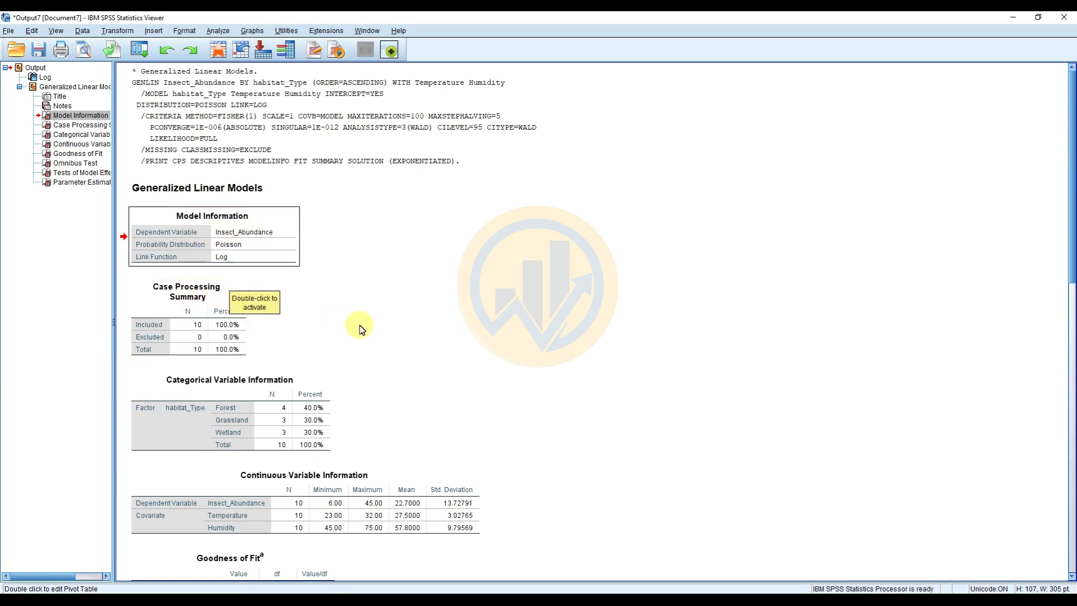
click(236, 289)
scroll(348, 325, down, 3)
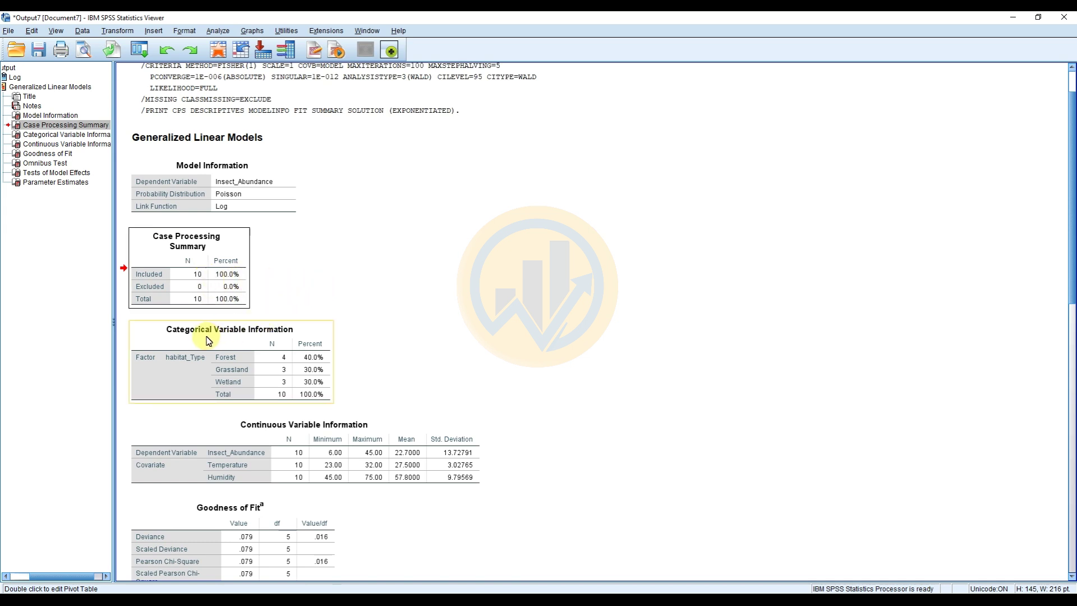
click(311, 339)
scroll(384, 310, down, 3)
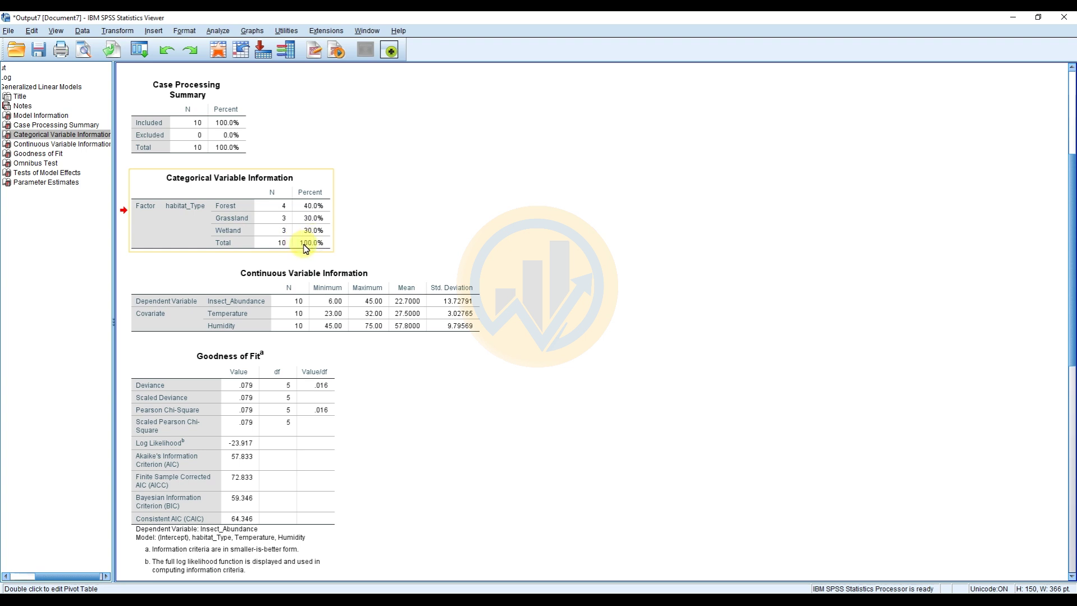
click(282, 293)
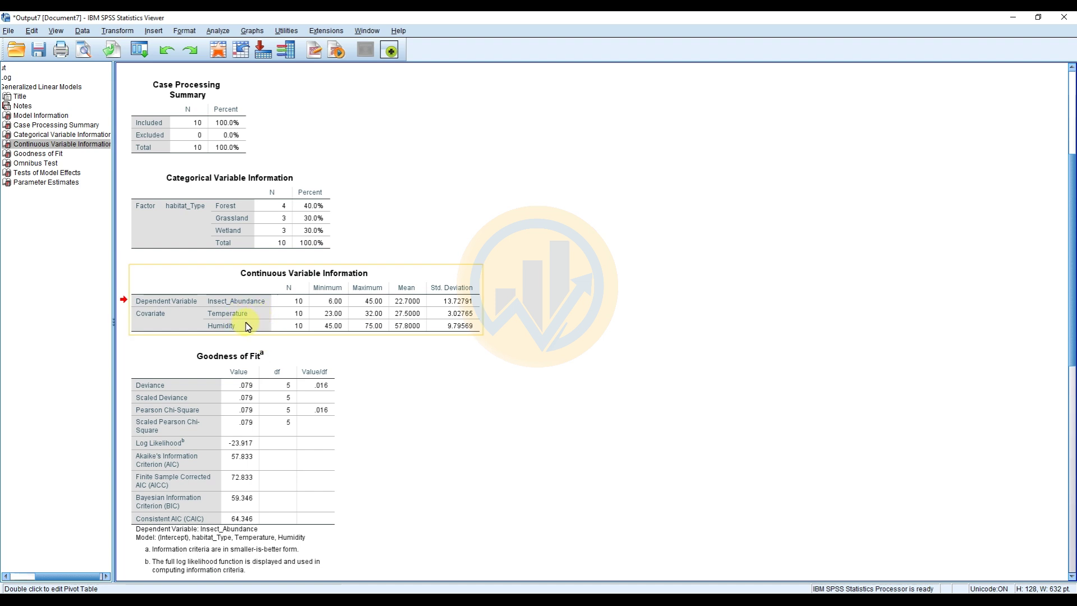
scroll(269, 339, down, 2)
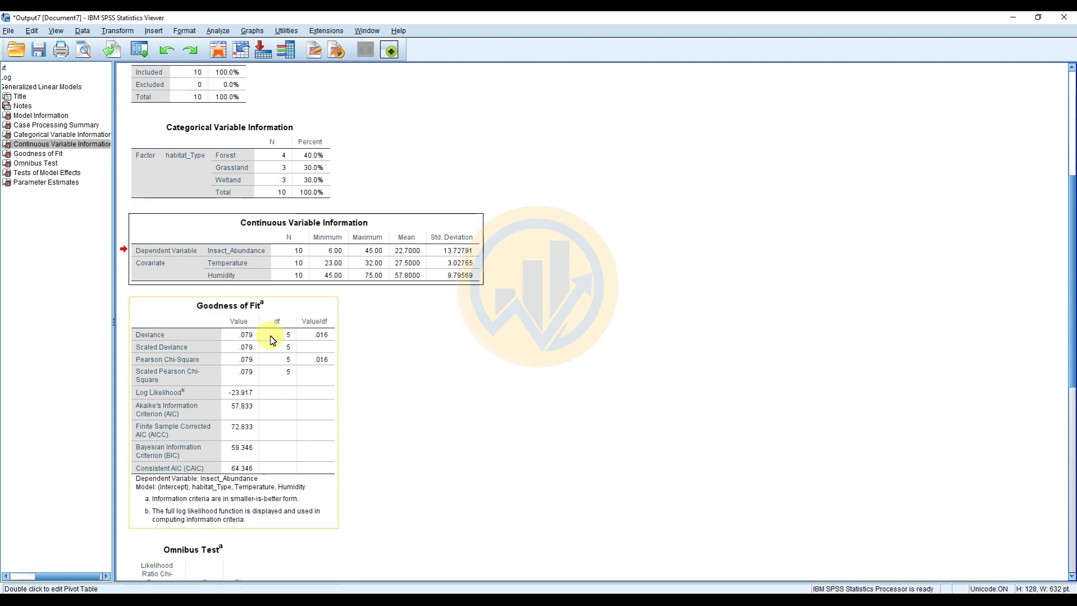
click(313, 308)
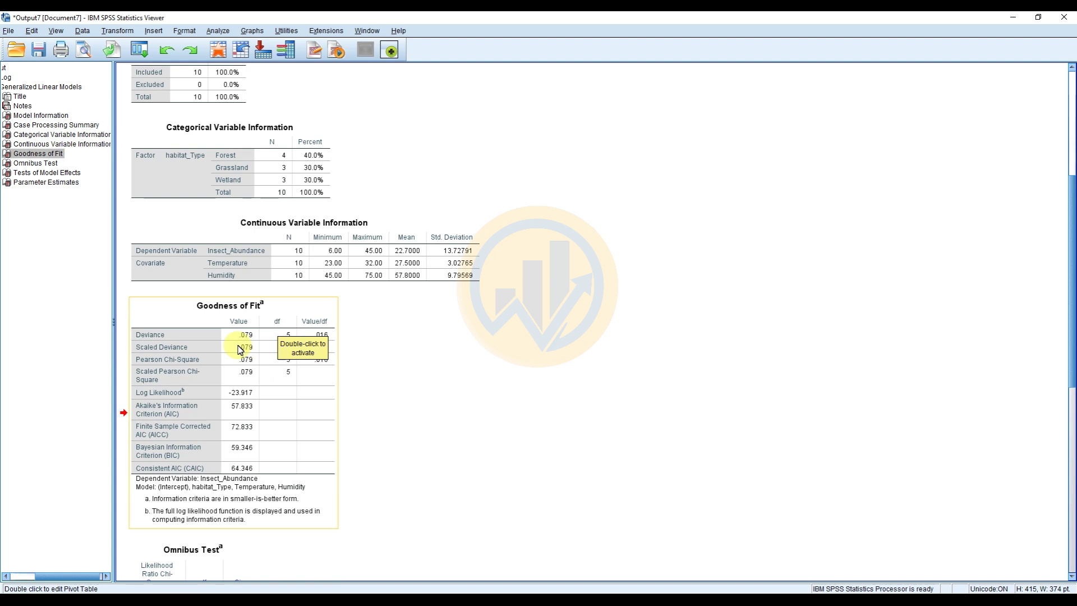
scroll(247, 387, down, 3)
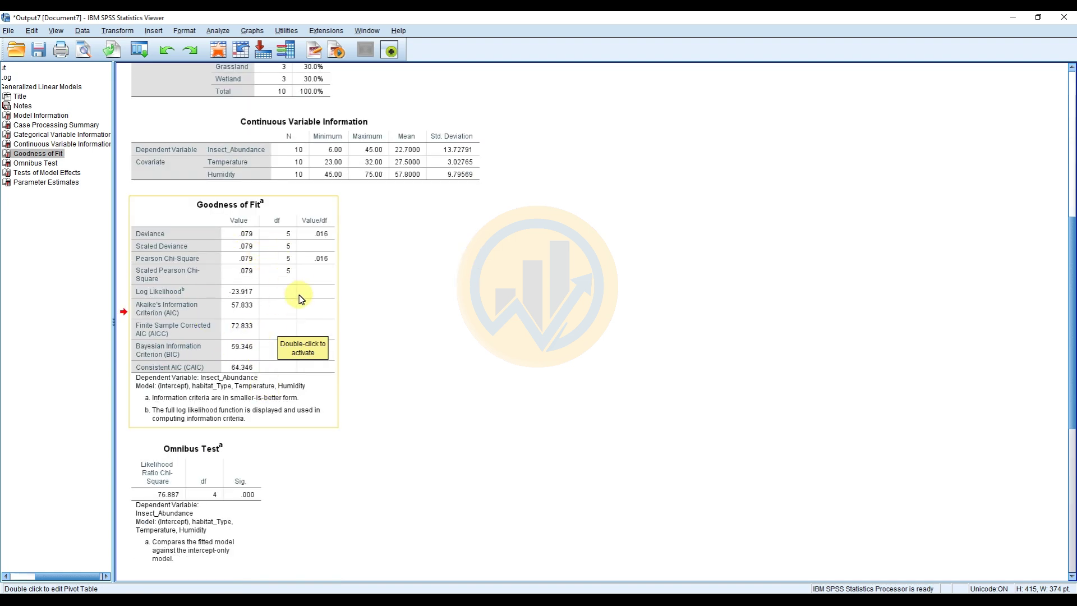
scroll(301, 299, down, 3)
click(173, 366)
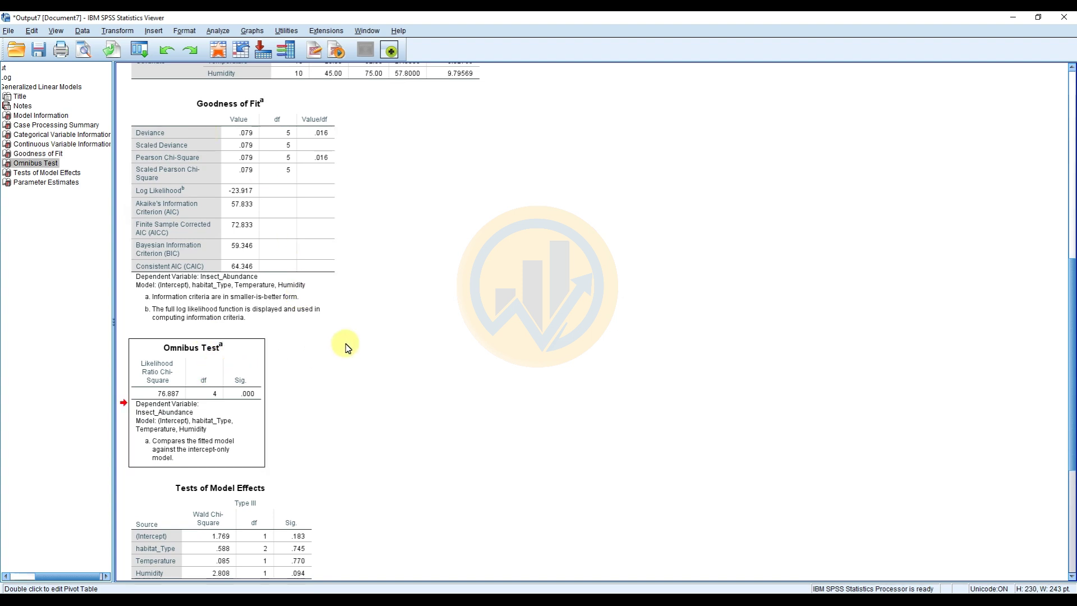
scroll(345, 347, down, 3)
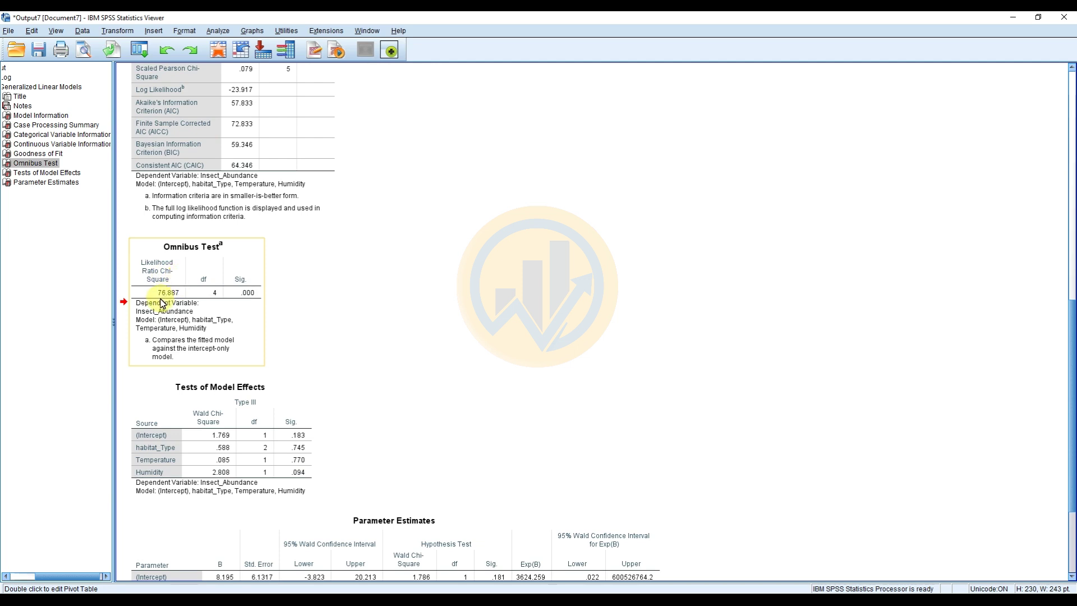
scroll(250, 315, down, 3)
click(244, 315)
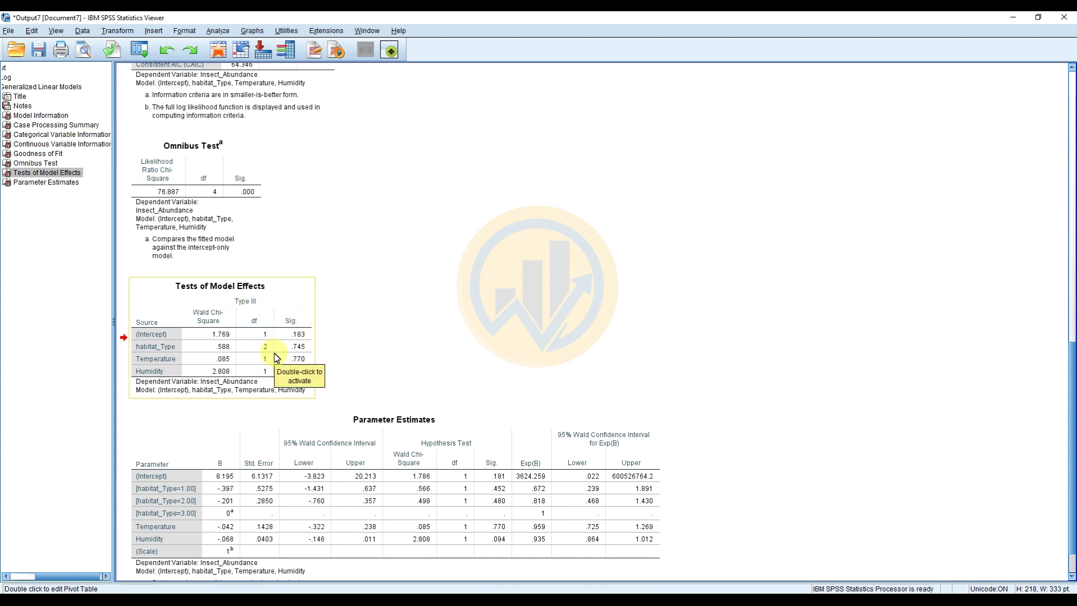
scroll(277, 357, down, 1)
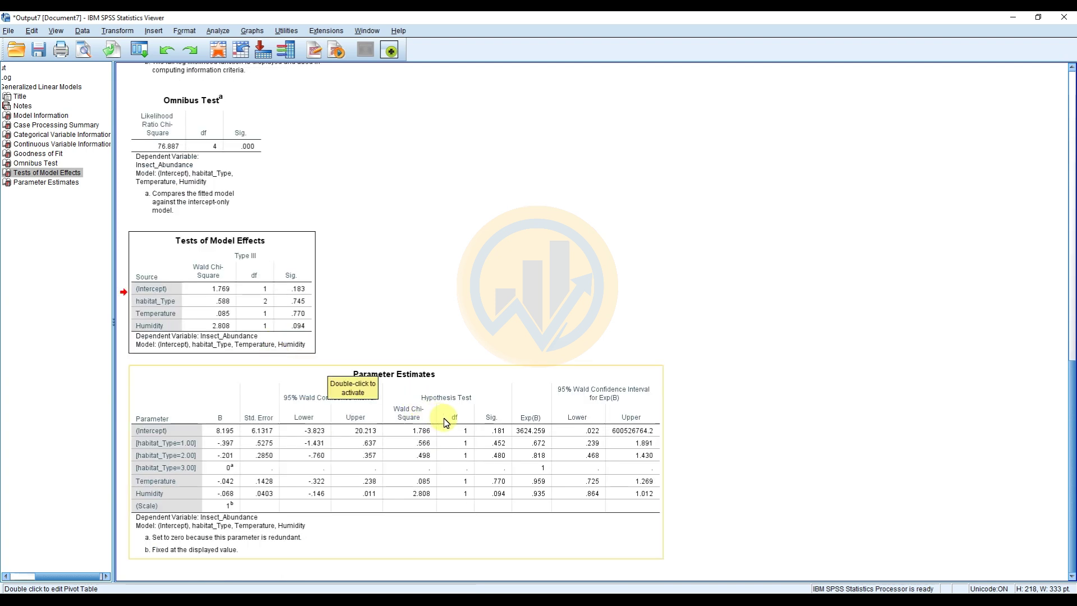
click(512, 385)
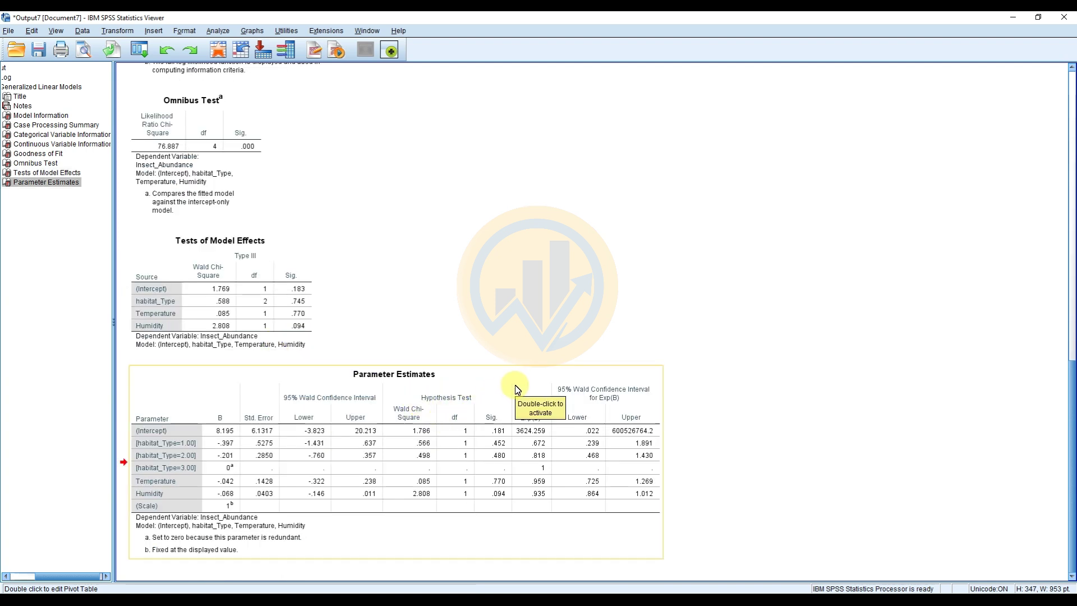